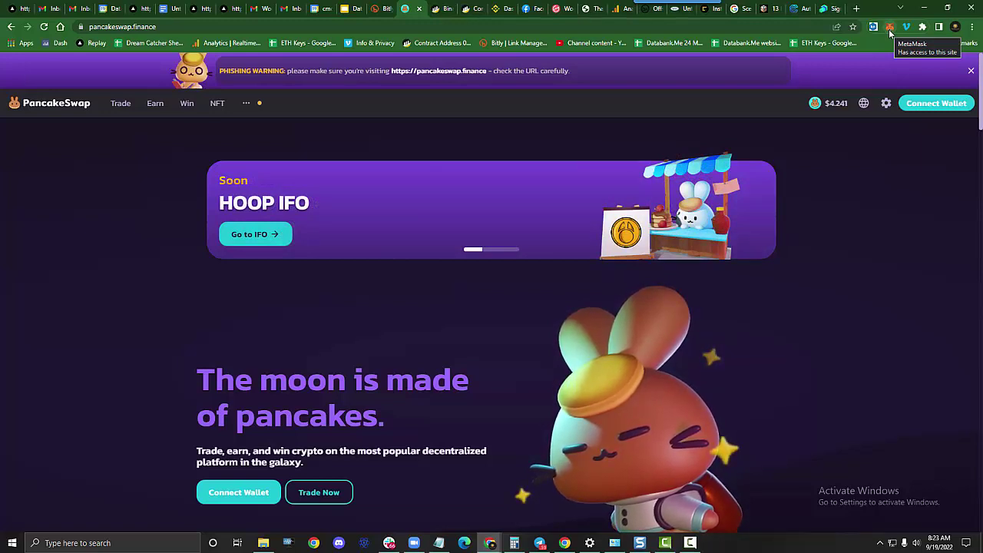
Connect MetaMask's Account 1 to PancakeSwap through Connect Wallet.
click(928, 105)
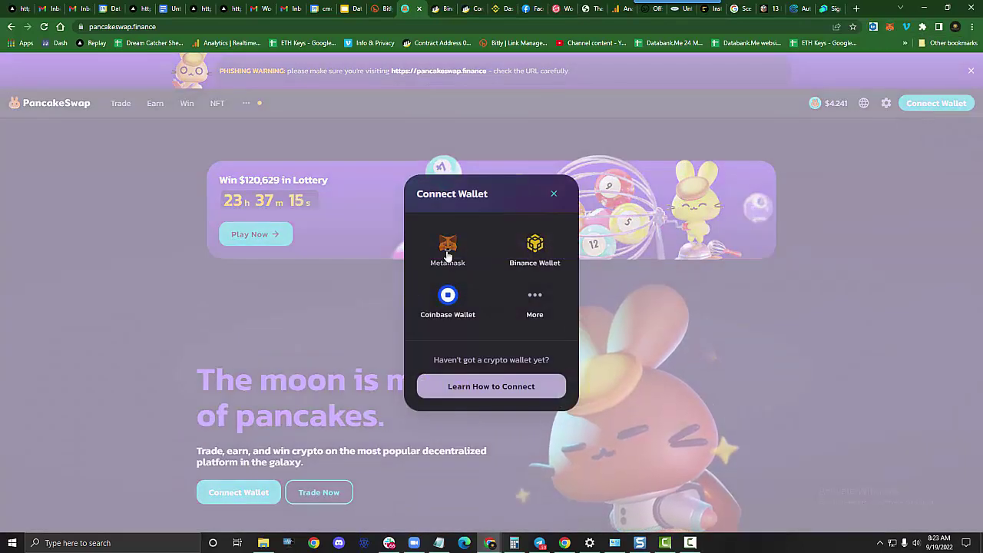
click(448, 253)
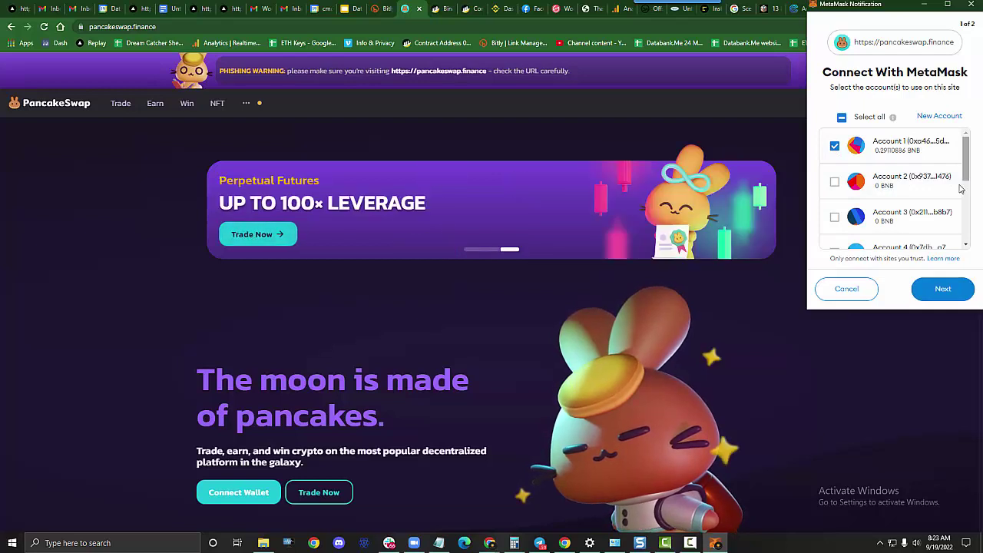
click(965, 292)
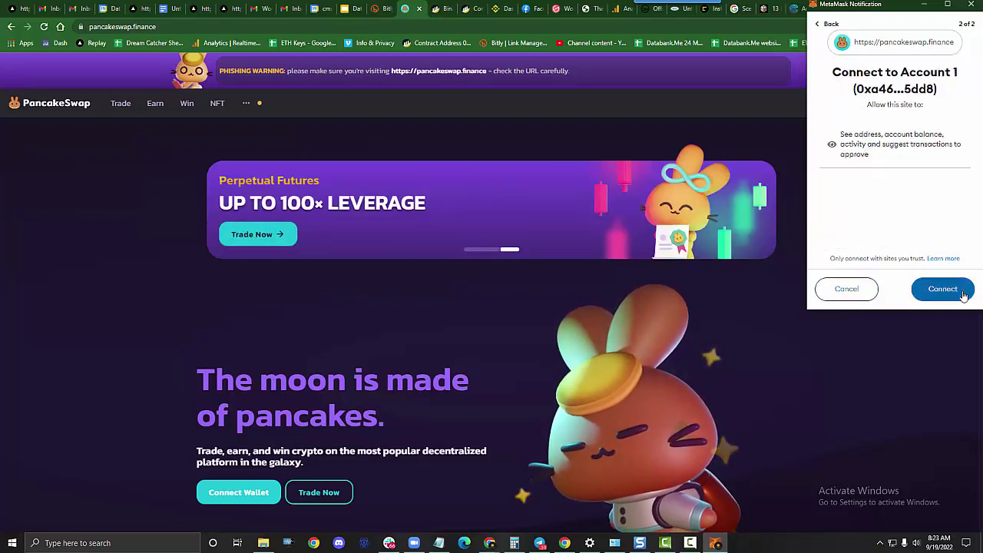
click(963, 293)
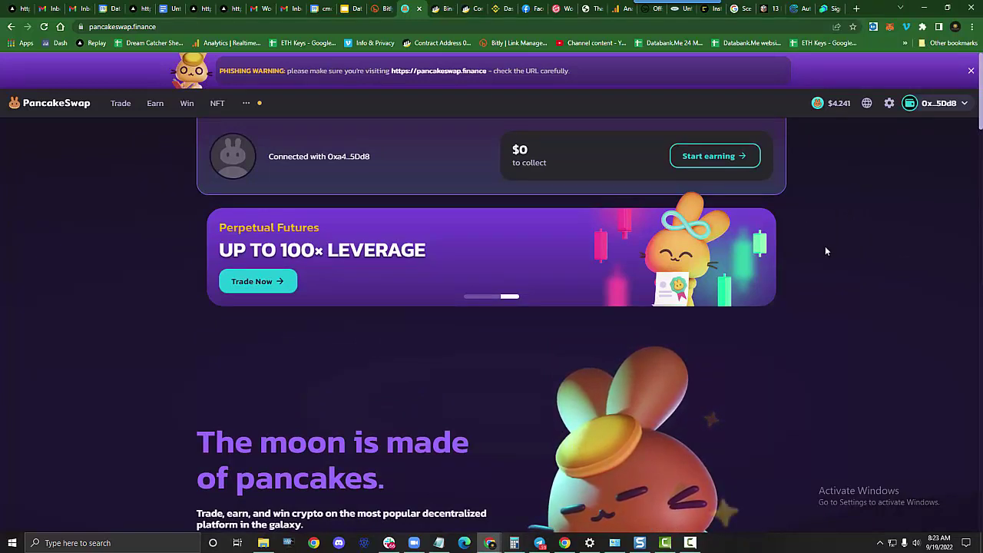
Go to the Trade > Swap page and open the token picker for the received token.
mouse_move(108, 104)
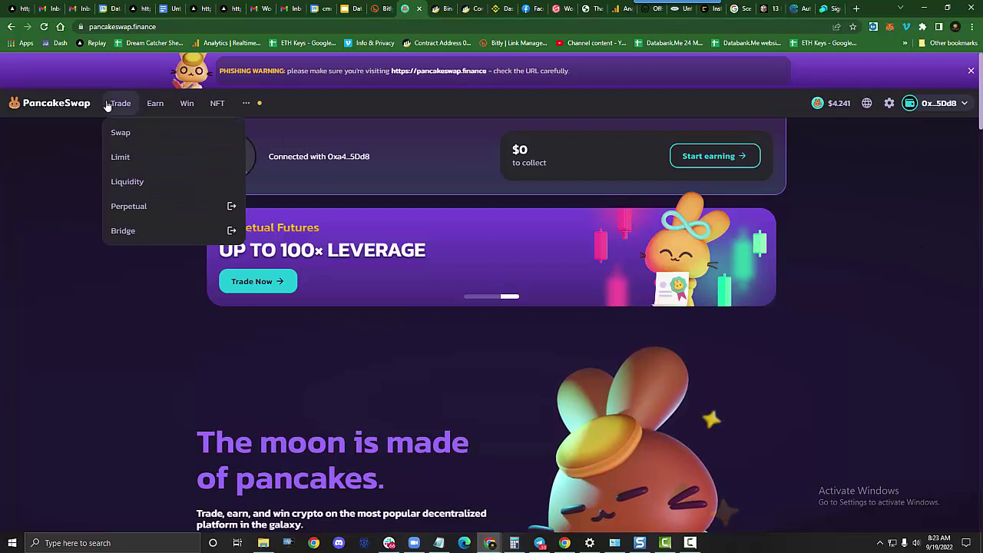
click(119, 132)
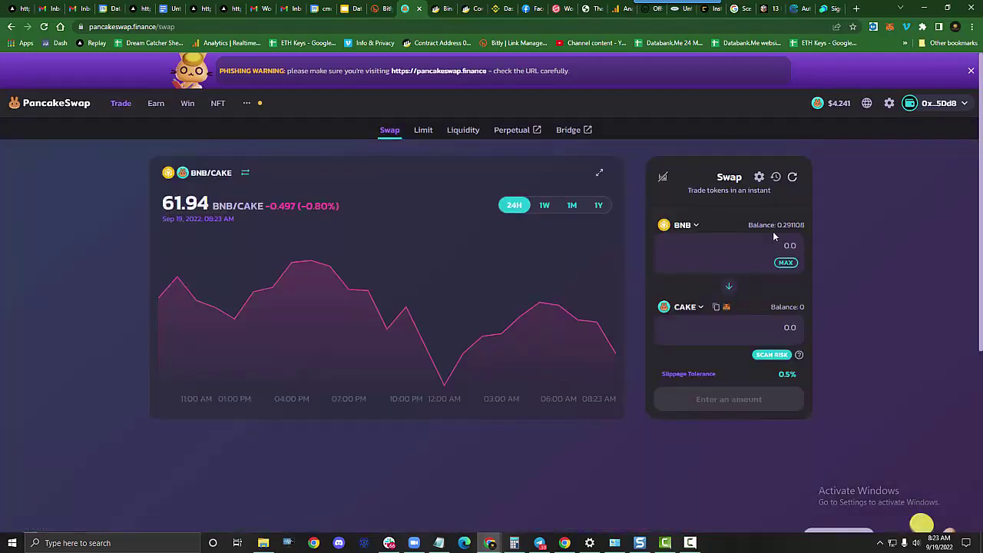
click(701, 308)
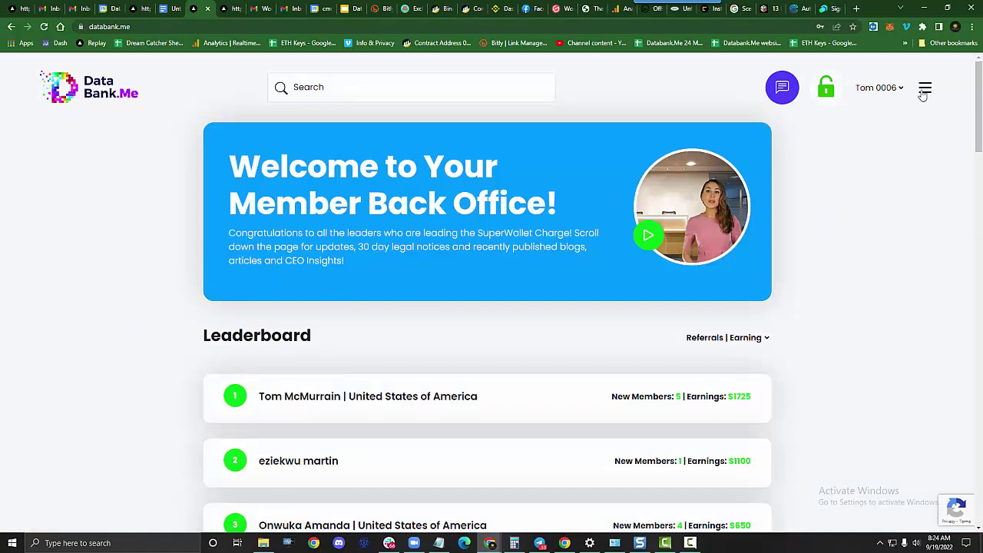
Copy the DBME Token Contract Address from DataBank.Me's MyRewards page.
click(924, 89)
click(844, 150)
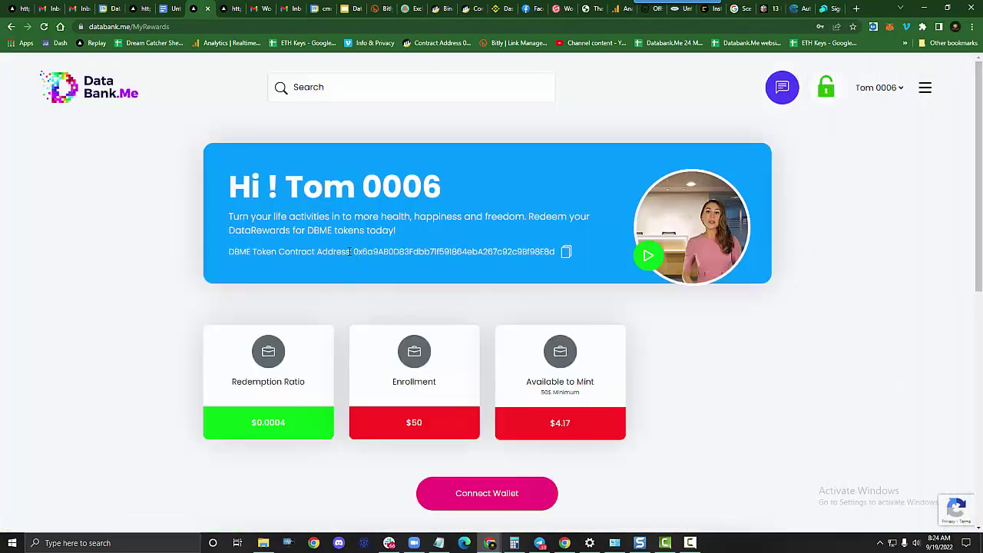
drag(353, 250, 496, 258)
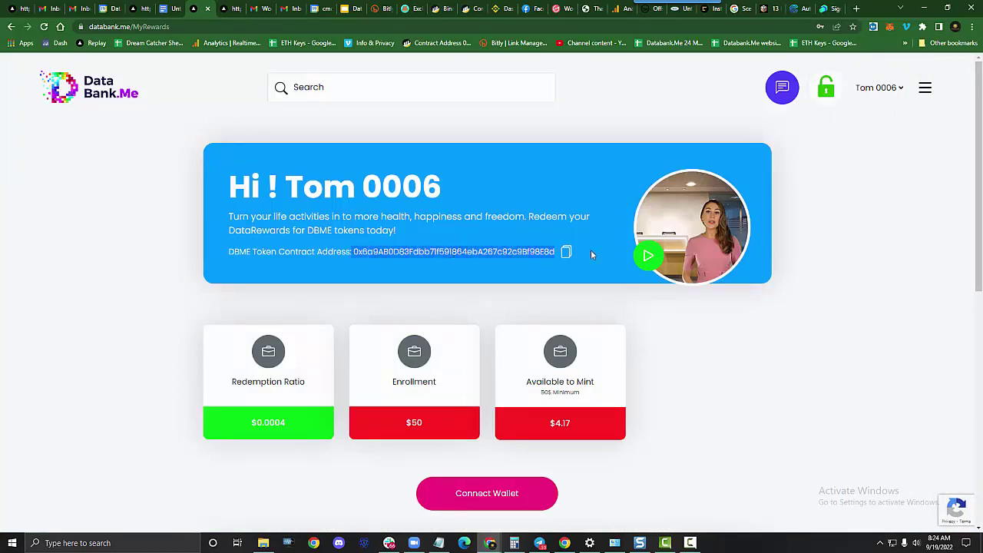
click(566, 252)
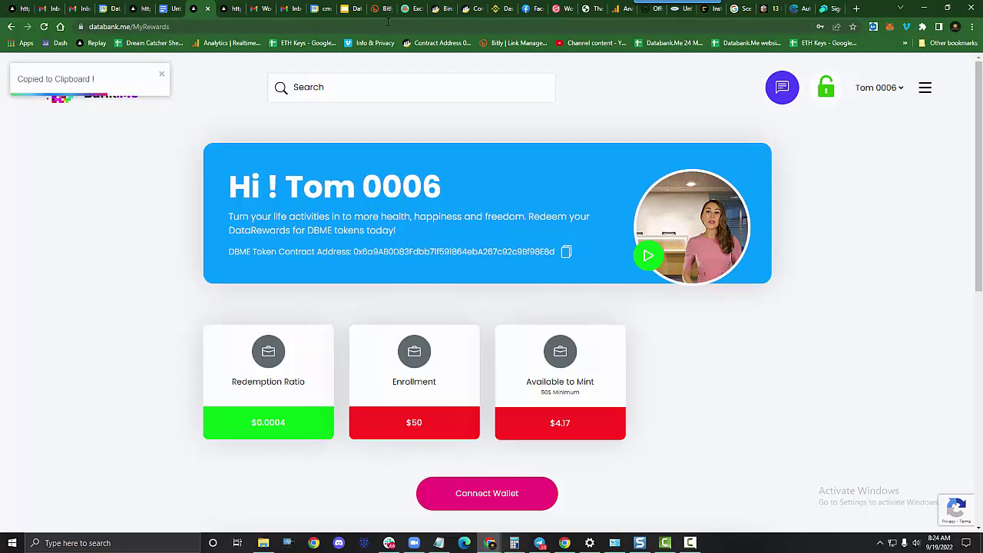
Paste the DBME contract address into the token search and pick DBME as the received token.
click(411, 9)
right_click(409, 170)
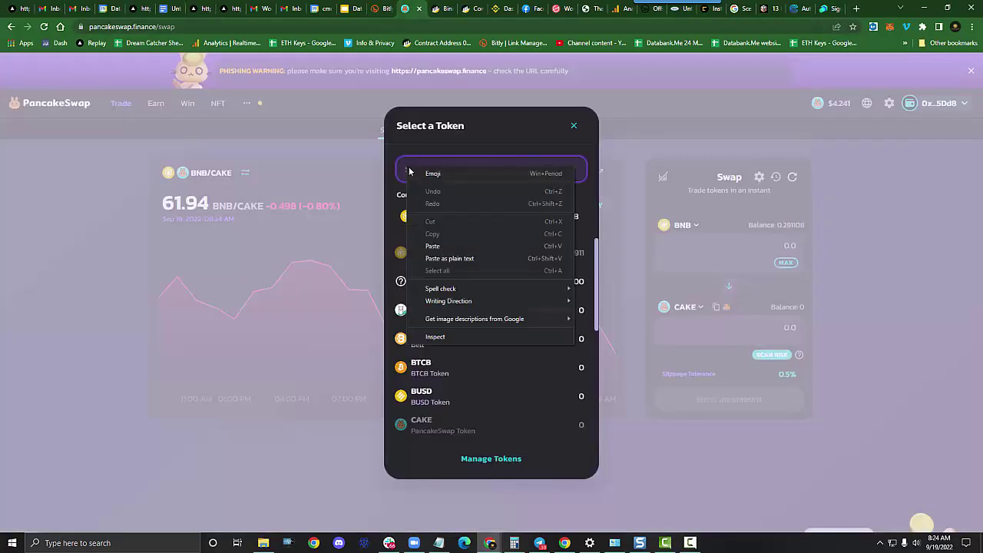
click(433, 246)
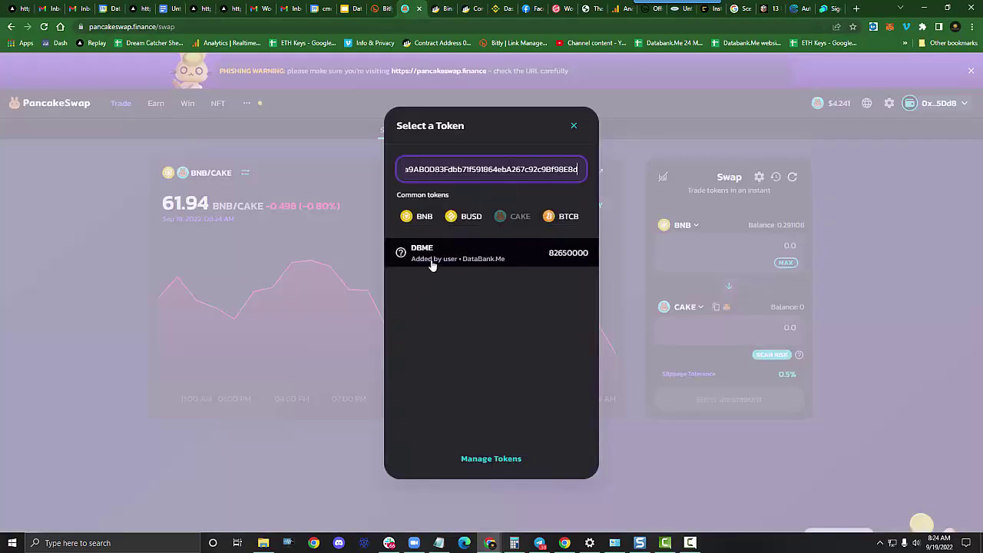
click(494, 254)
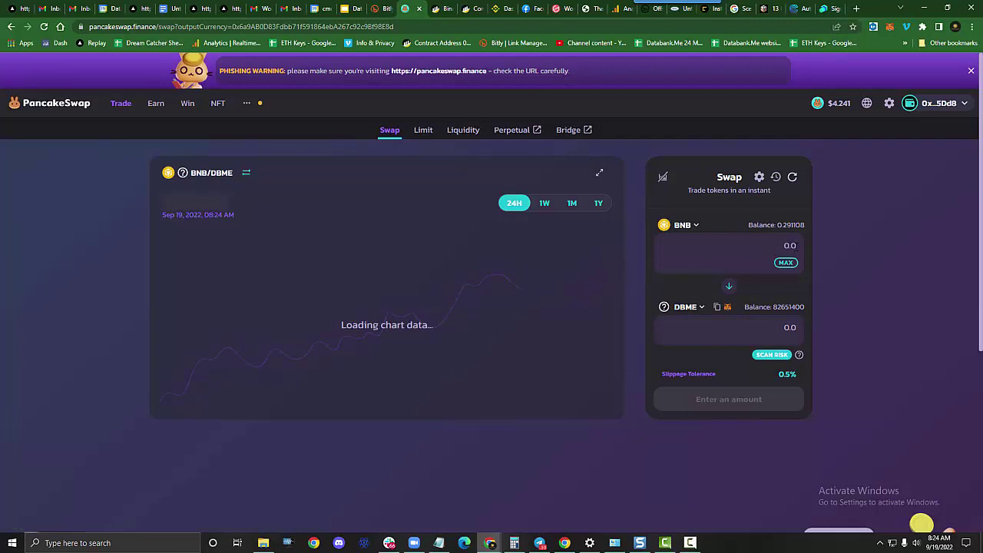
Enter 0.08 BNB as the amount to spend, quoting about 1666050 DBME.
click(796, 246)
text(08)
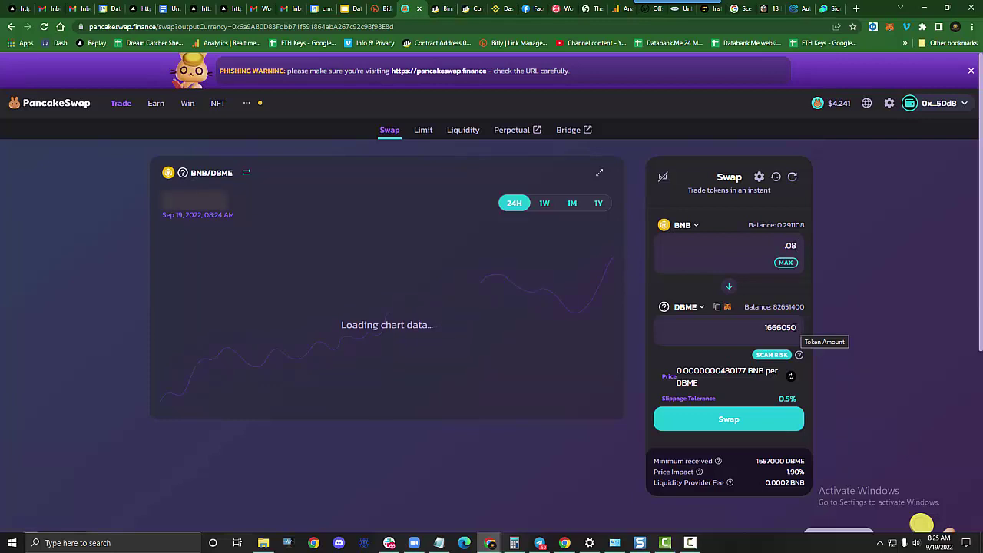
key(alt+Tab)
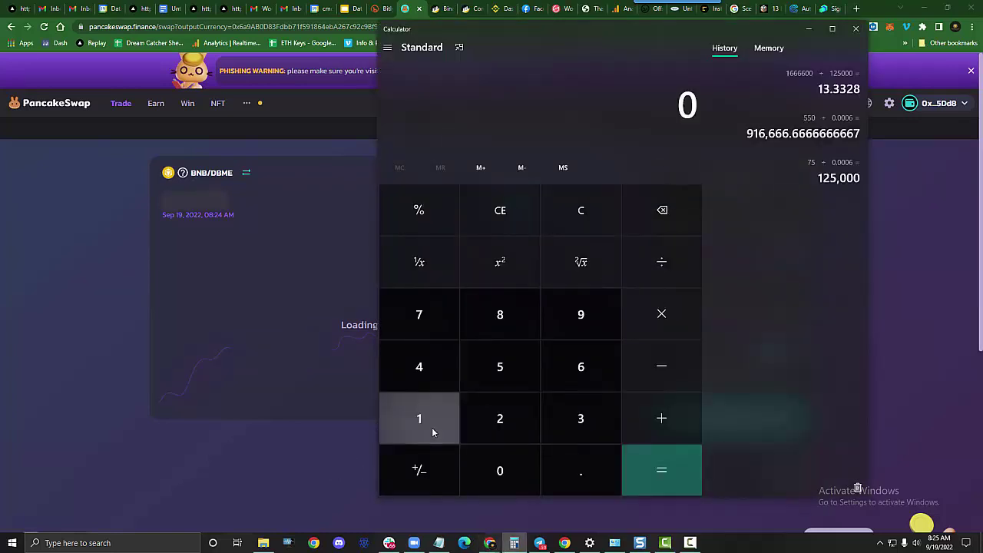
Divide 1660000 by 125000 in Calculator to get 13.28.
text(1660000)
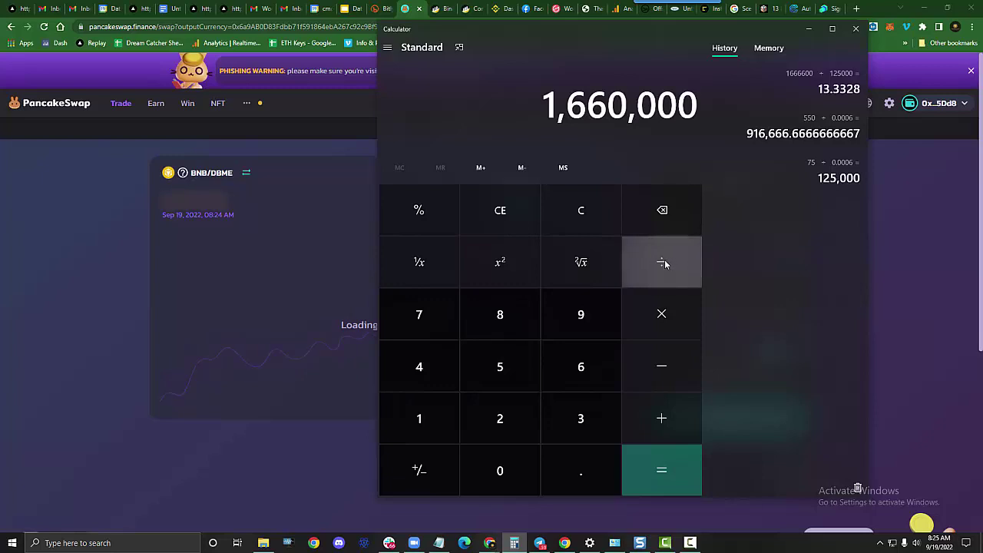
click(665, 263)
text(125)
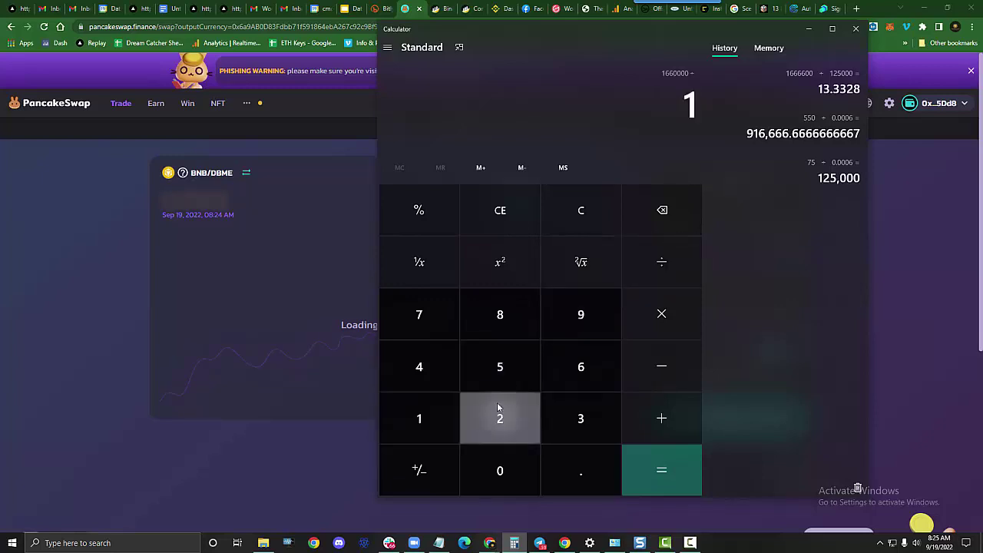
click(500, 469)
click(500, 468)
click(500, 469)
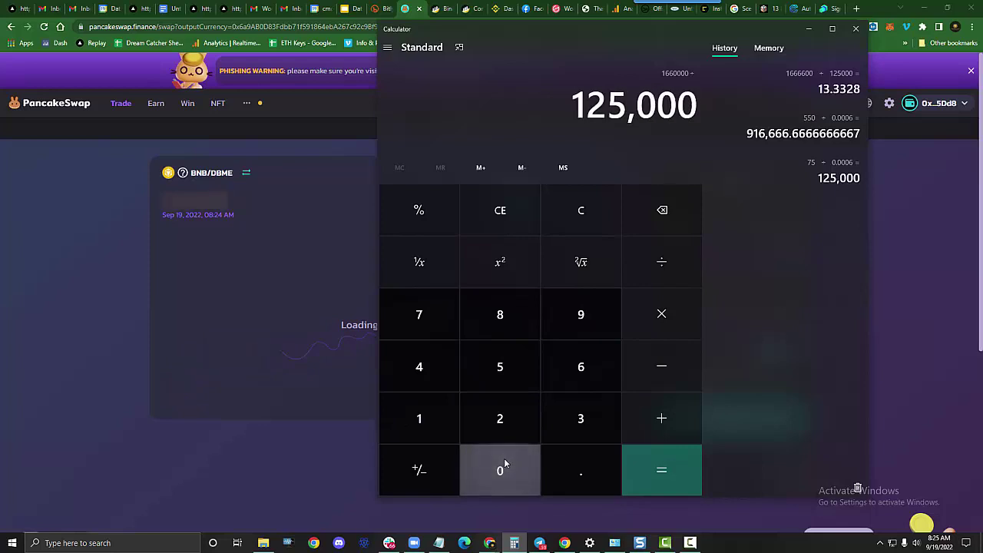
click(672, 467)
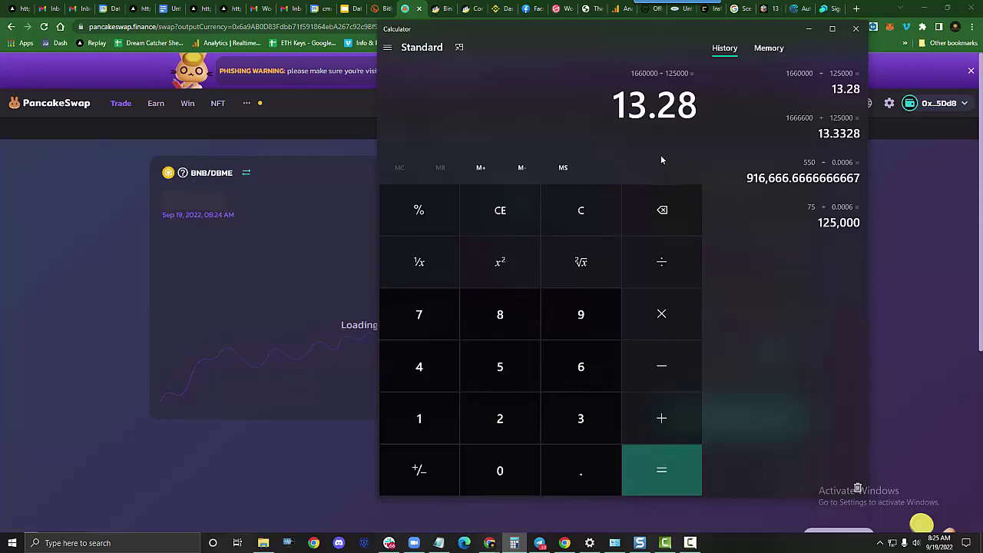
Multiply 13.28 by 75 to get 996, then subtract 20 for 976.
click(662, 315)
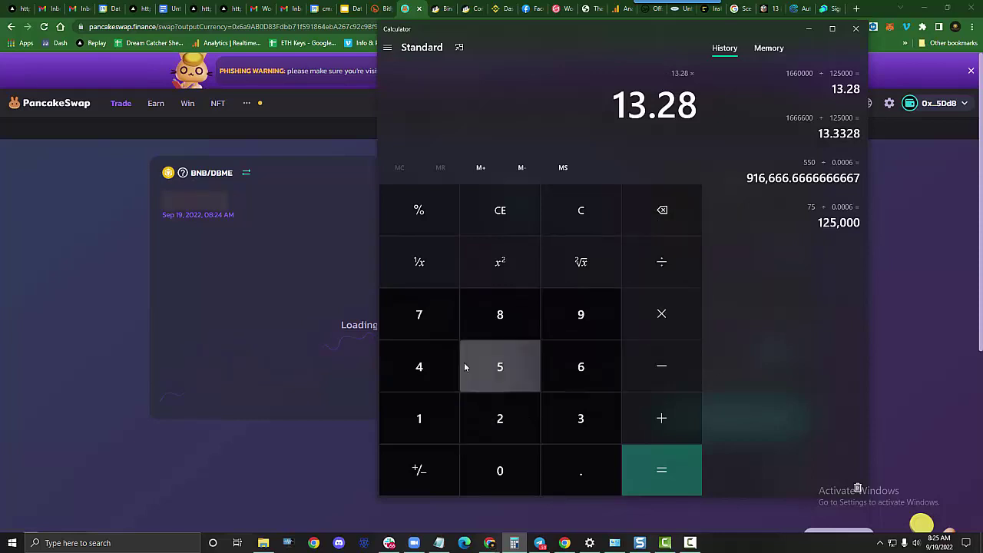
click(430, 316)
click(500, 367)
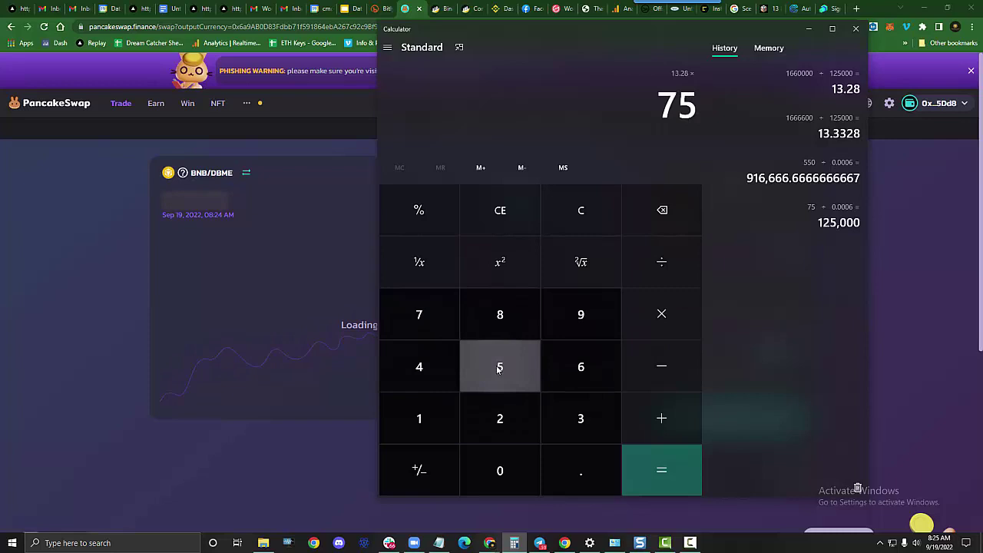
click(662, 469)
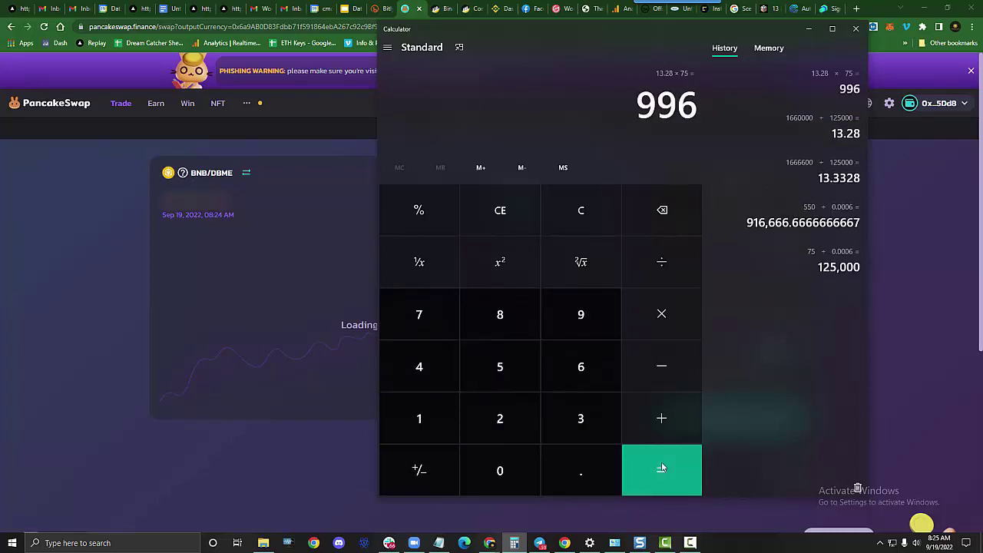
click(661, 367)
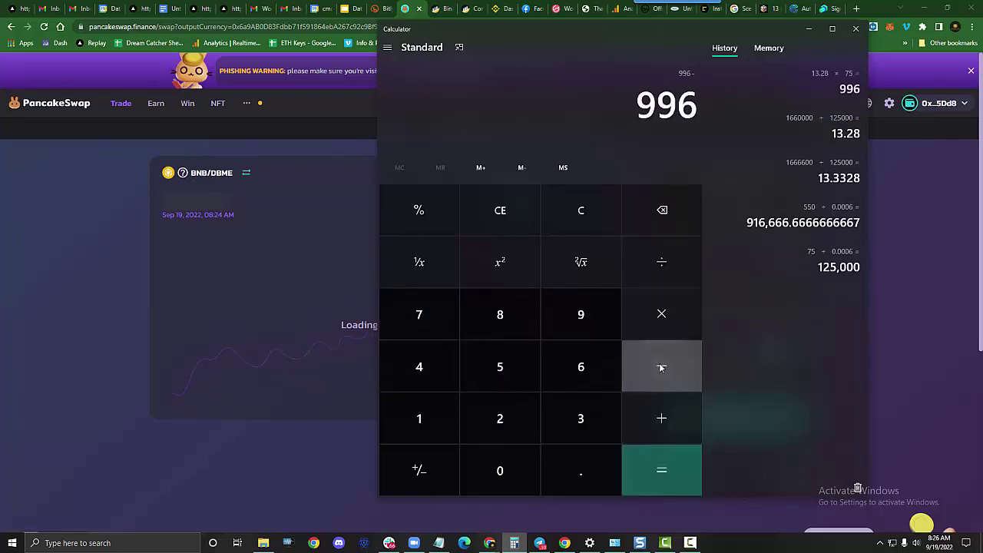
click(500, 417)
click(500, 469)
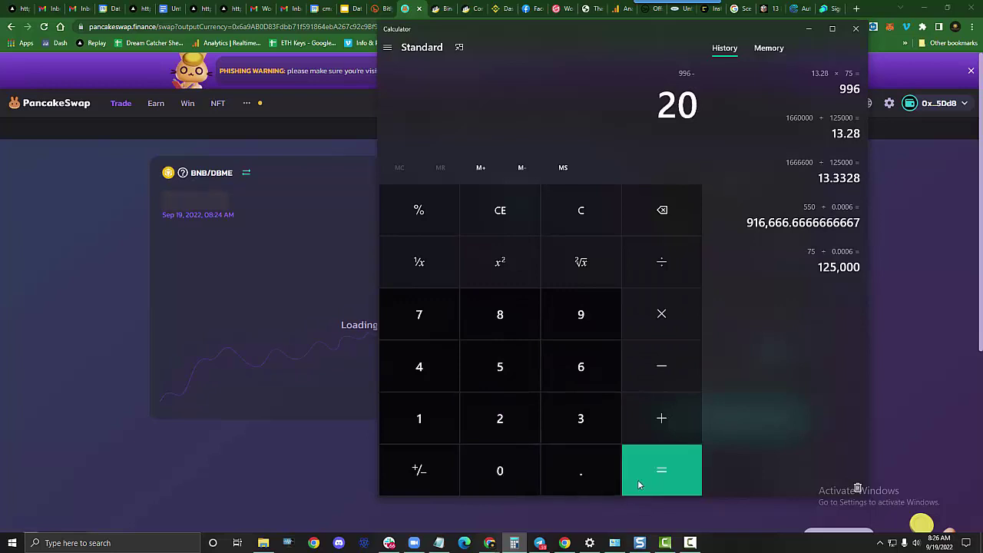
click(663, 471)
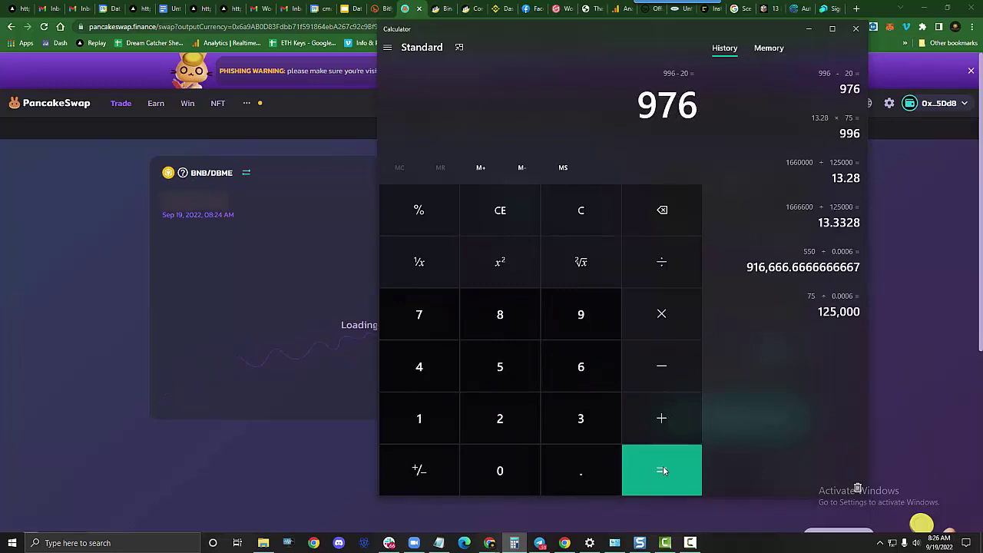
Confirm the 0.08 BNB-for-DBME swap, approve it in MetaMask, and check it on BscScan.
key(alt+F4)
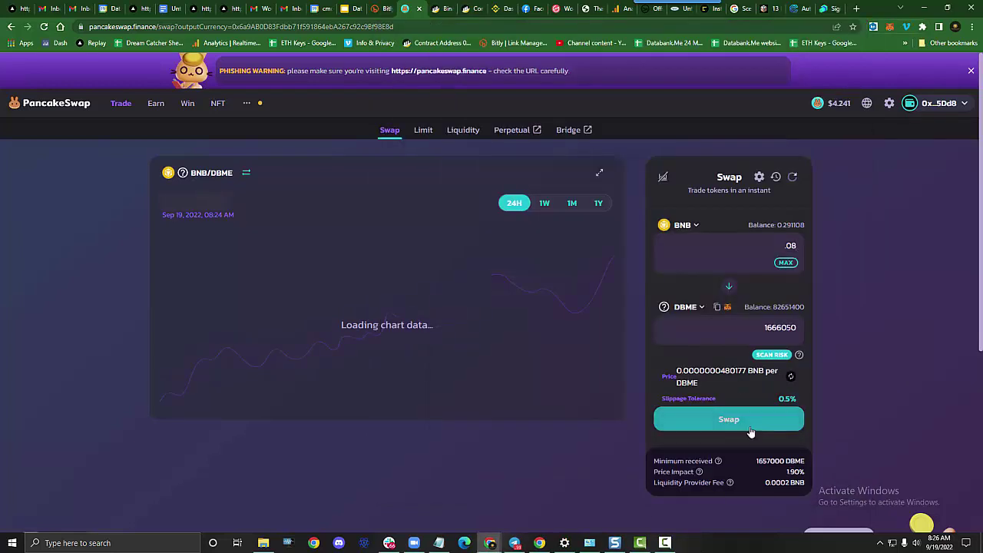
click(735, 427)
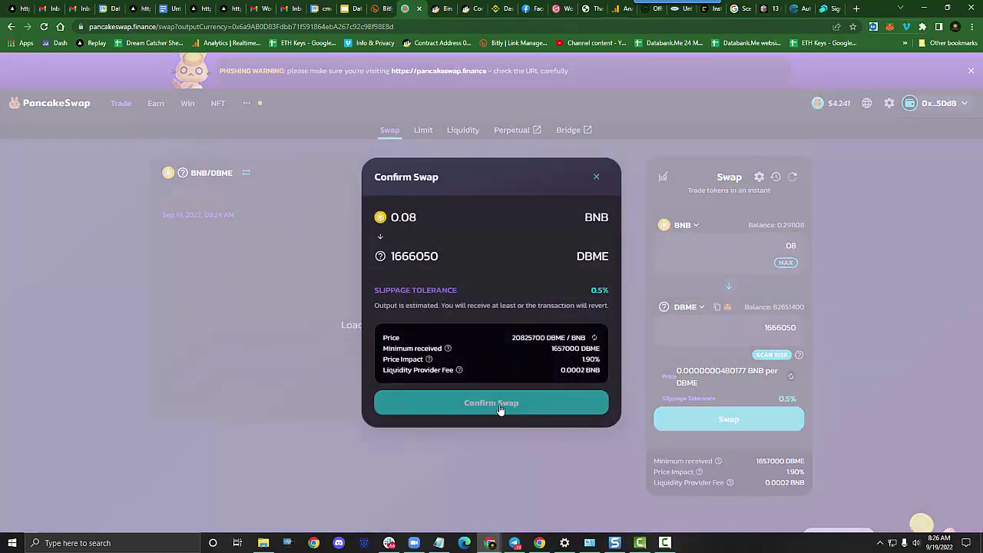
click(498, 405)
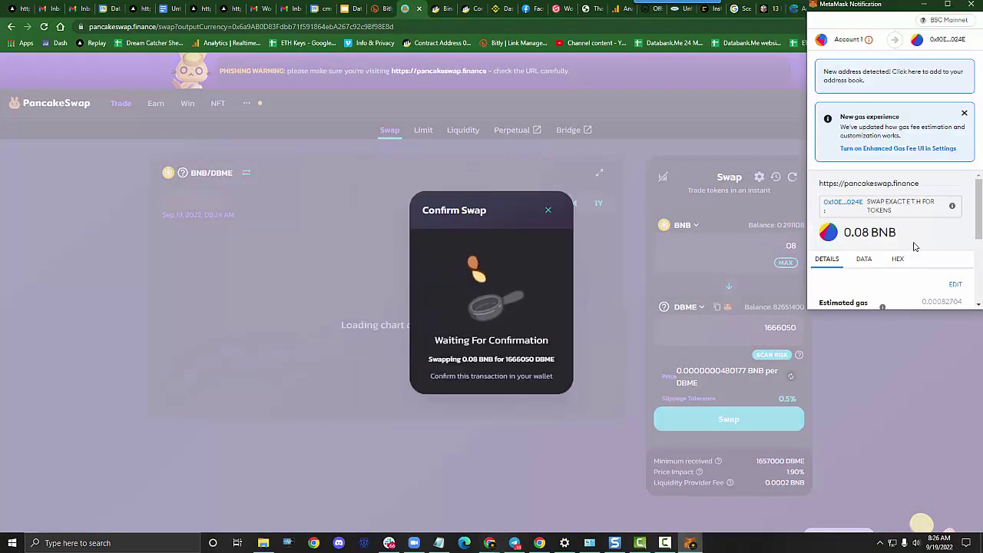
scroll(882, 230, down, 5)
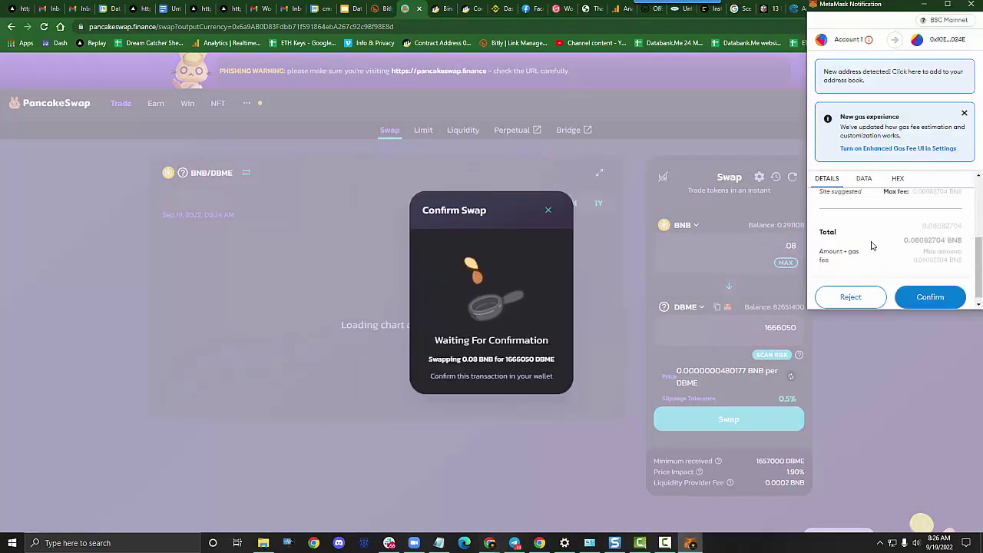
click(949, 290)
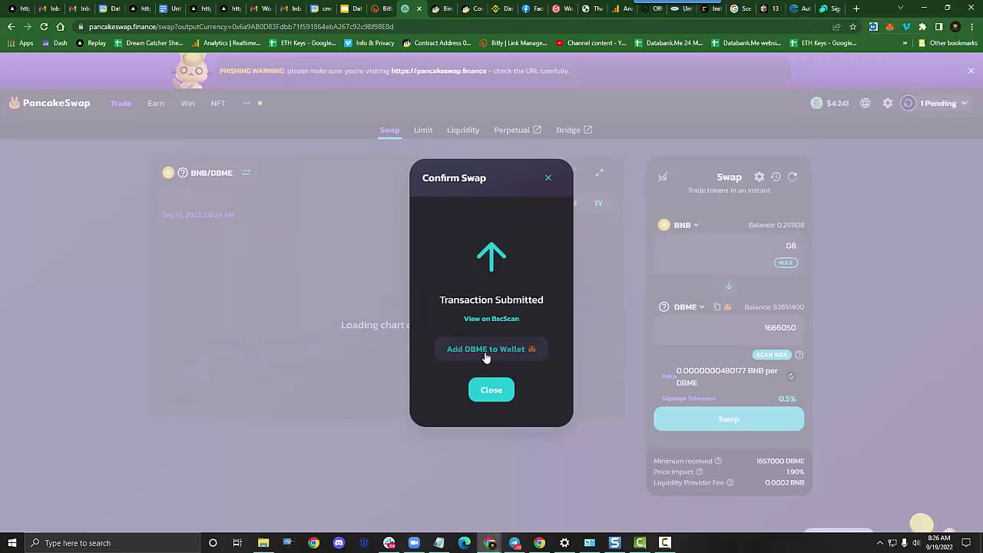
click(491, 318)
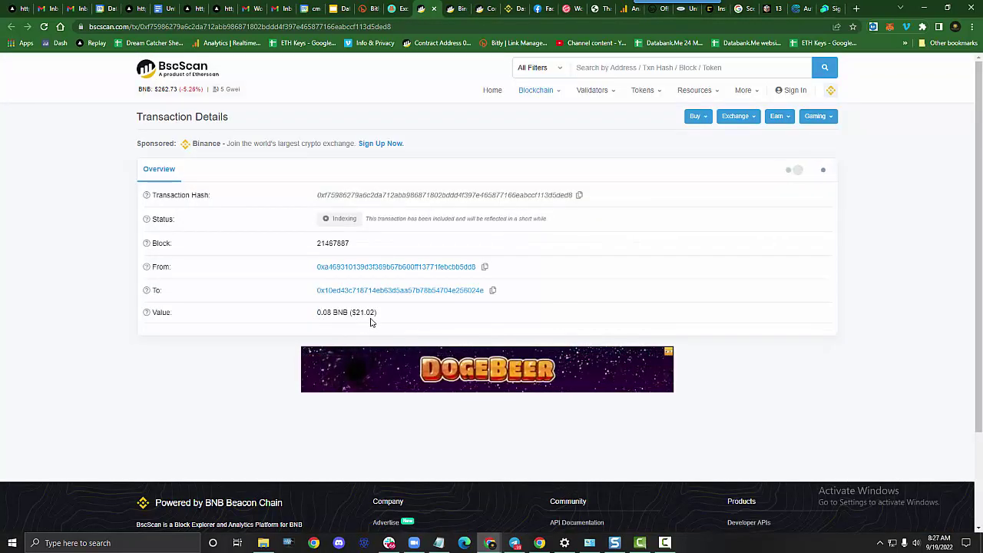
key(ctrl+shift+Tab)
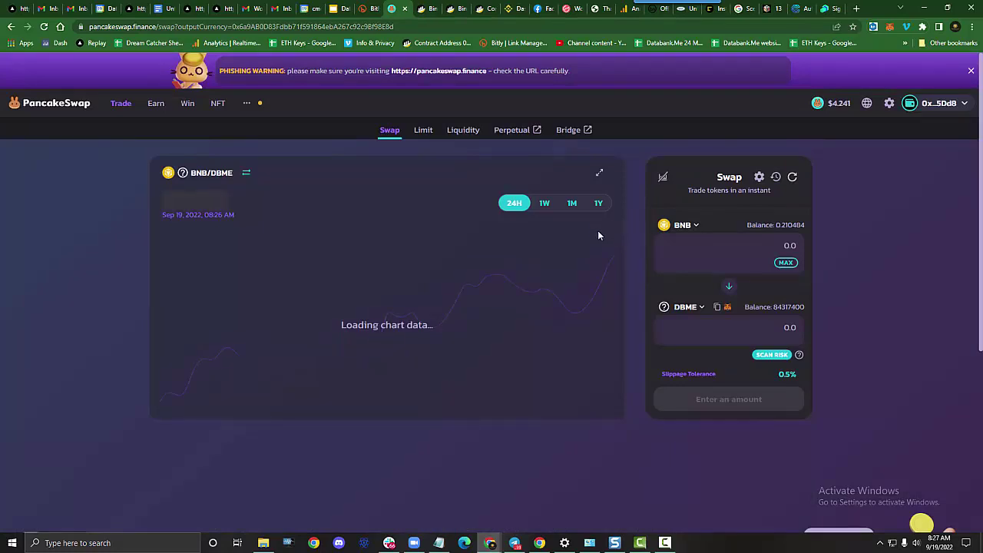
Reverse the swap to sell 500000 DBME for BNB and enable DBME trading in MetaMask.
click(729, 286)
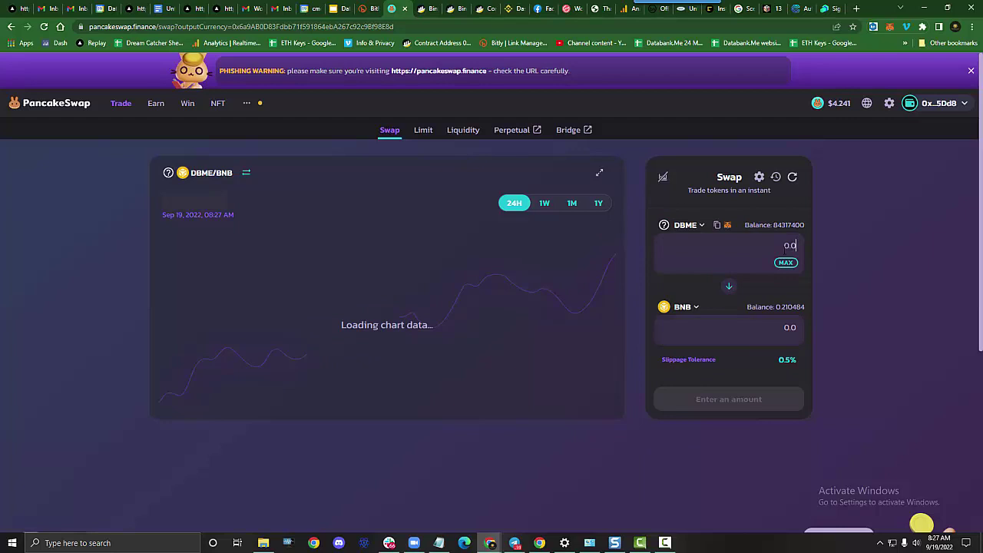
text(500000)
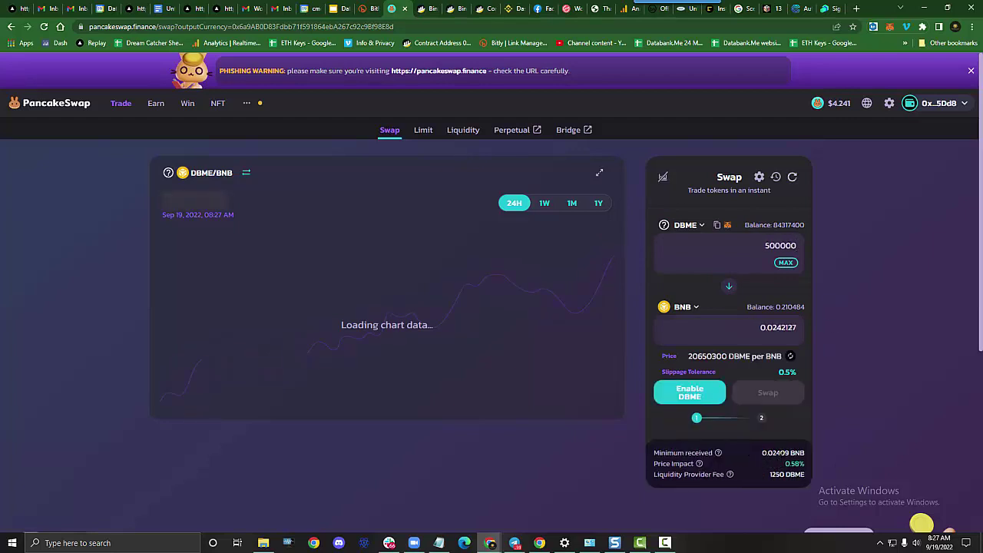
click(689, 393)
click(947, 294)
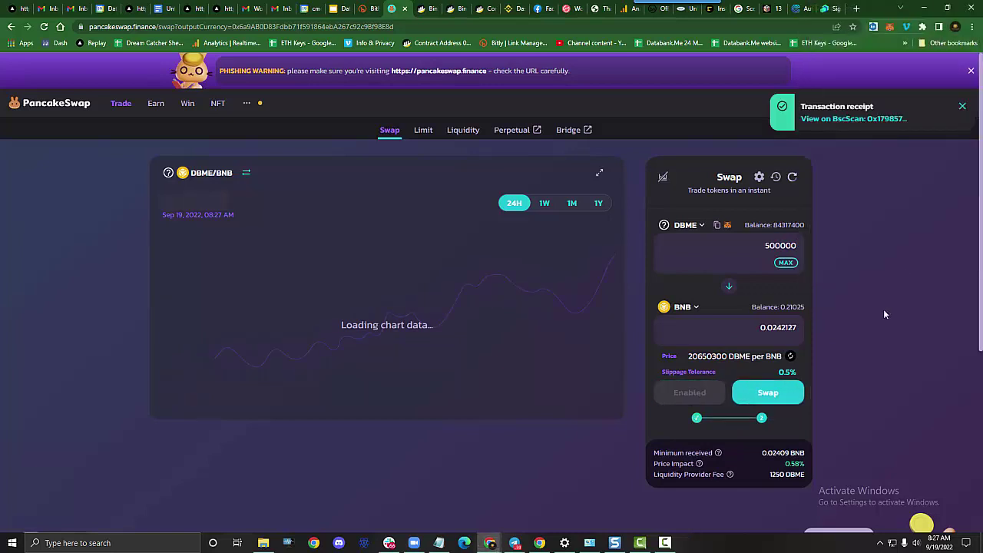
Submit the 500000 DBME sale for about 0.024 BNB and approve it in MetaMask.
click(768, 392)
scroll(878, 268, down, 3)
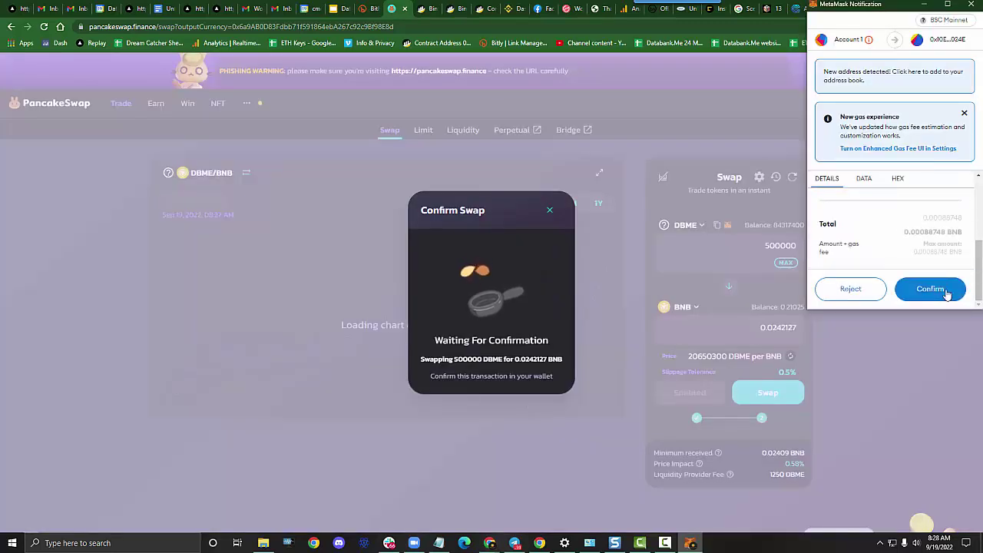
click(945, 294)
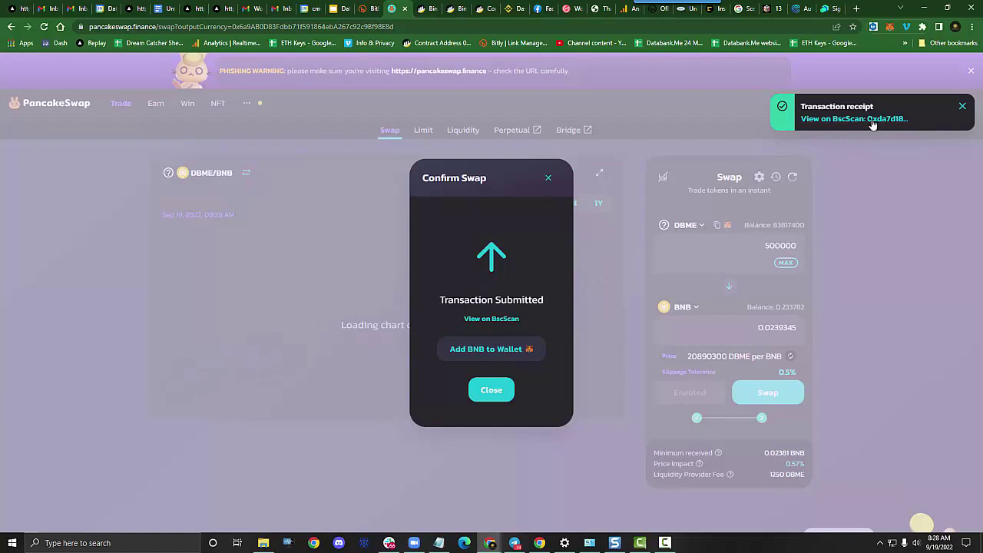
click(487, 390)
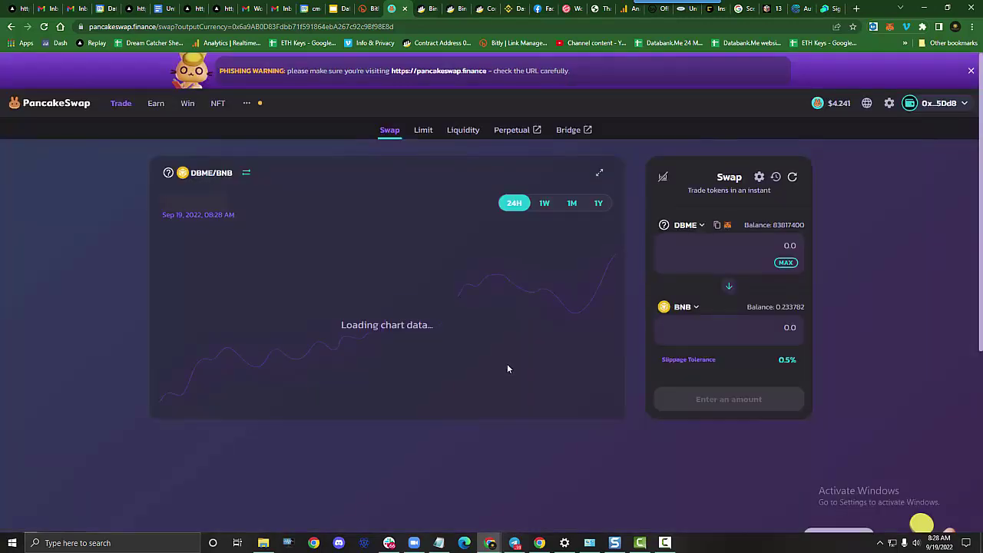